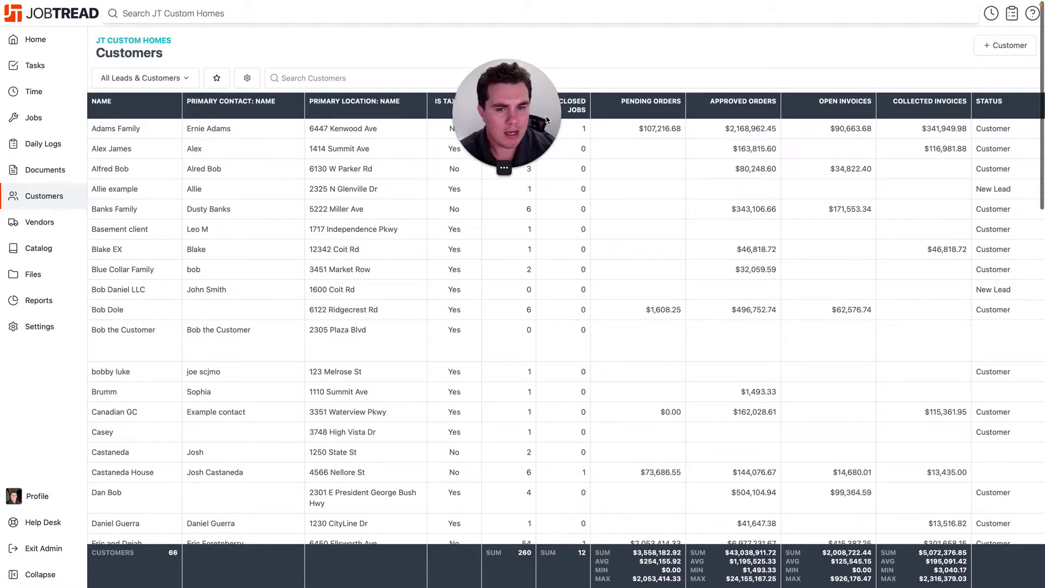
Step: Drag across the Customers list of 66 customers
left_click_drag(545, 117, 1018, 524)
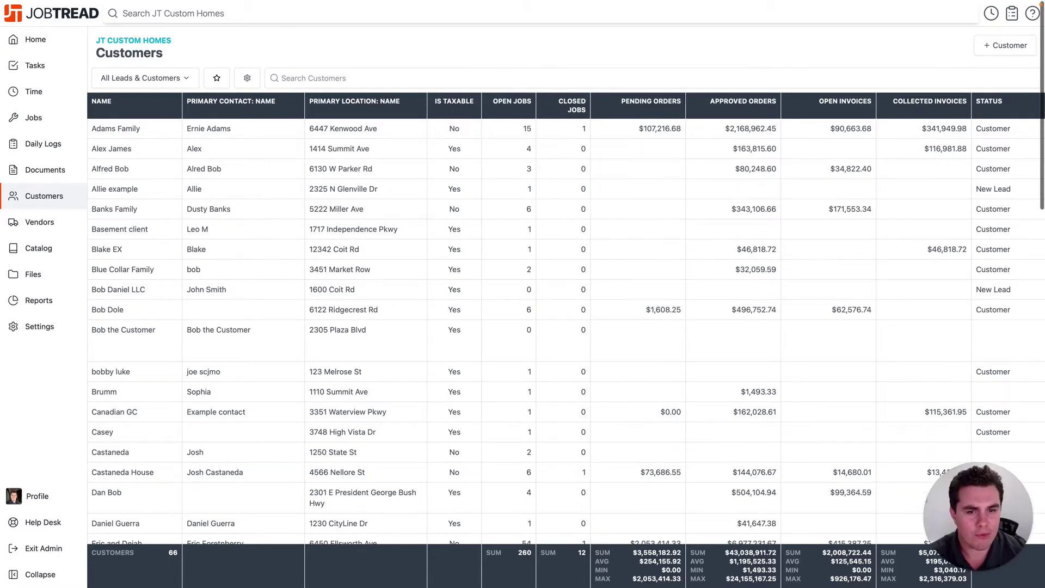
Step: Review the customer custom fields in company Settings, including Salesperson, Appointment and Notes
left_click(48, 333)
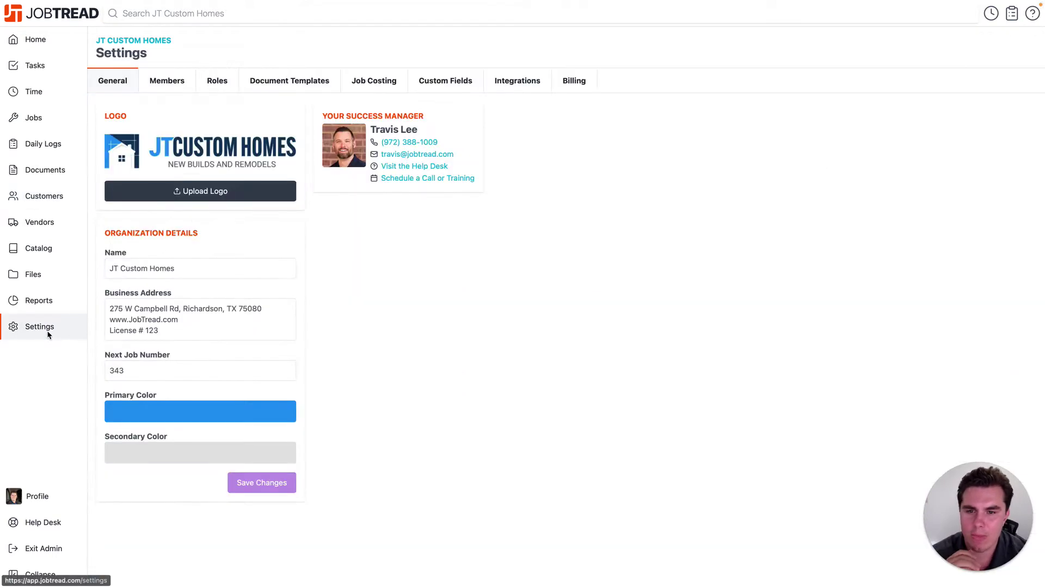
left_click(458, 83)
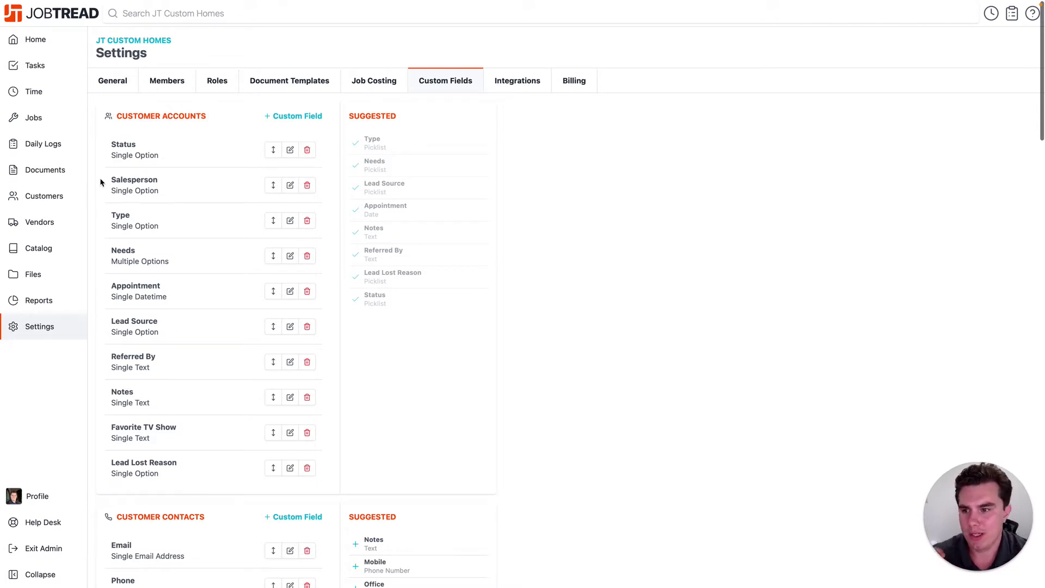
Step: Bring up the column setup for the All Leads & Customers view
left_click(57, 198)
left_click(161, 78)
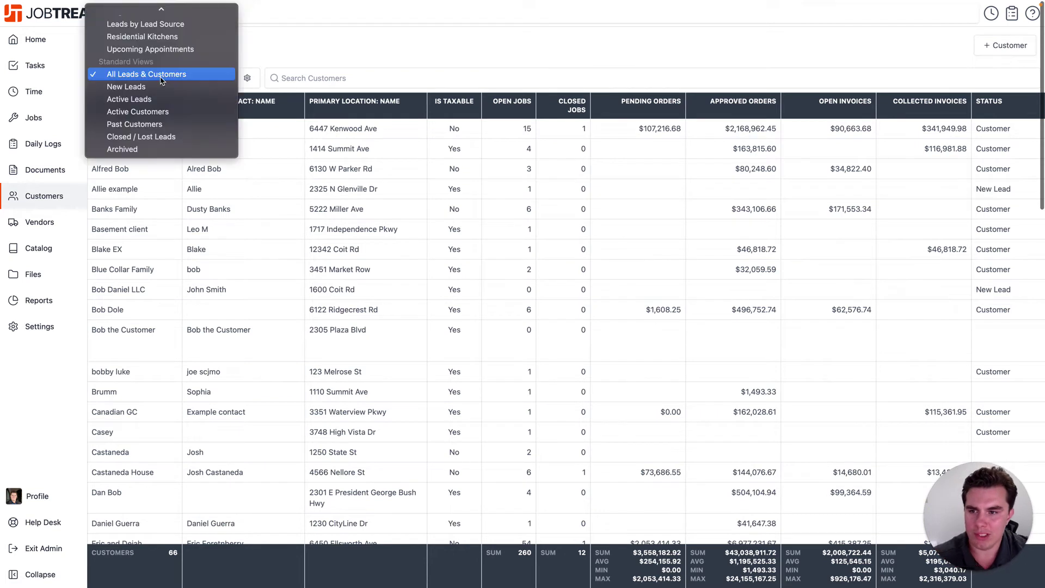
left_click(161, 81)
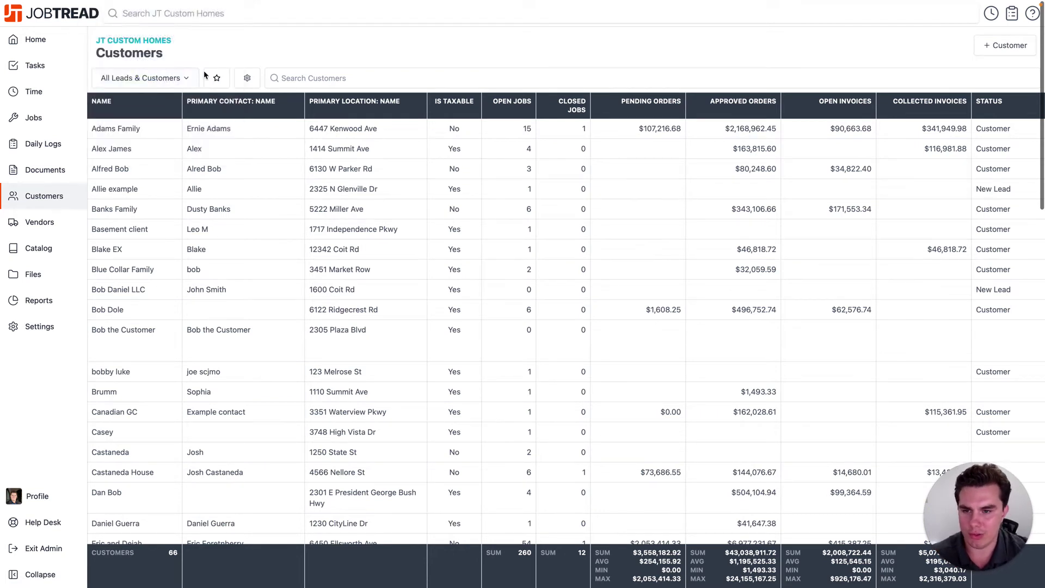
left_click(247, 80)
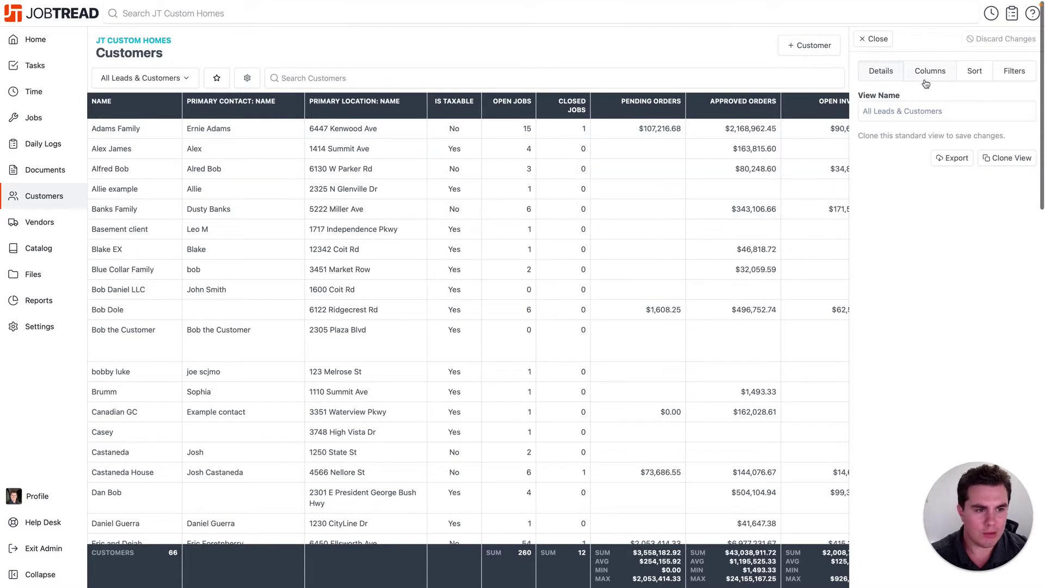
left_click(925, 83)
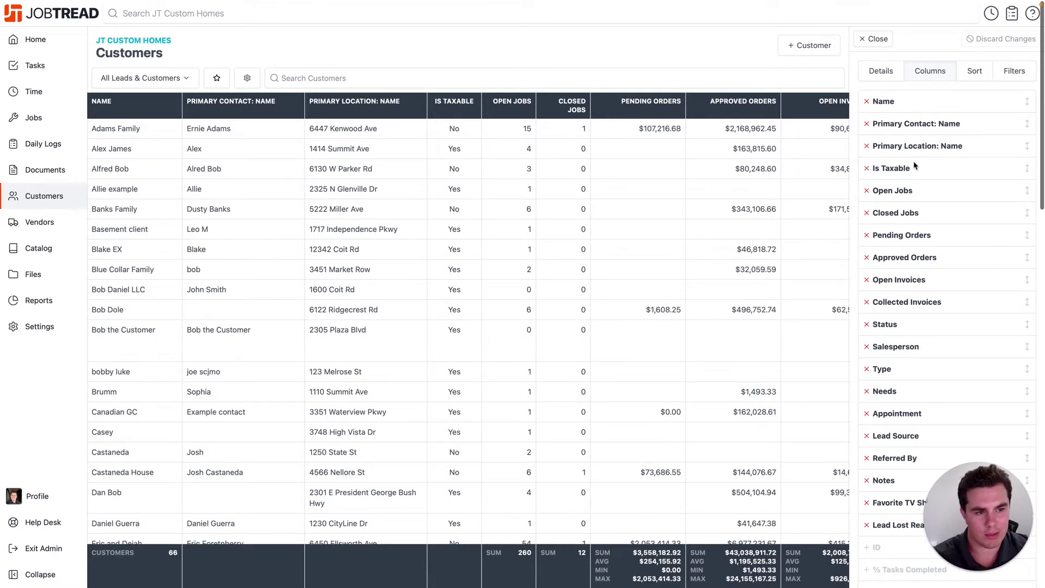
Step: Remove Is Taxable, Open/Closed Jobs, Pending/Approved Orders, Open/Collected Invoices and Status columns
left_click(867, 169)
left_click(868, 171)
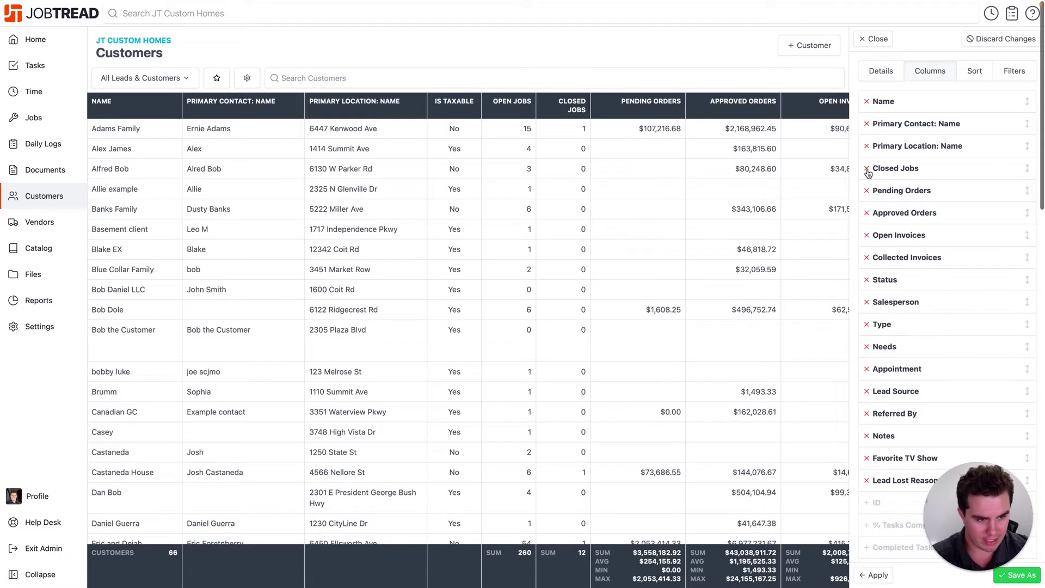
double_click(868, 171)
left_click(868, 170)
left_click(867, 169)
left_click(867, 170)
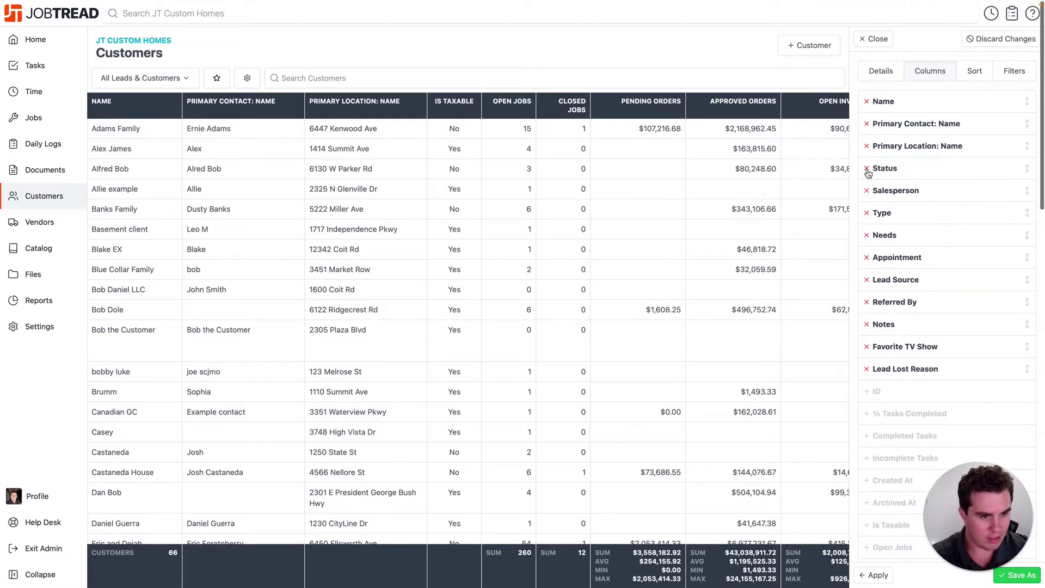
left_click(867, 170)
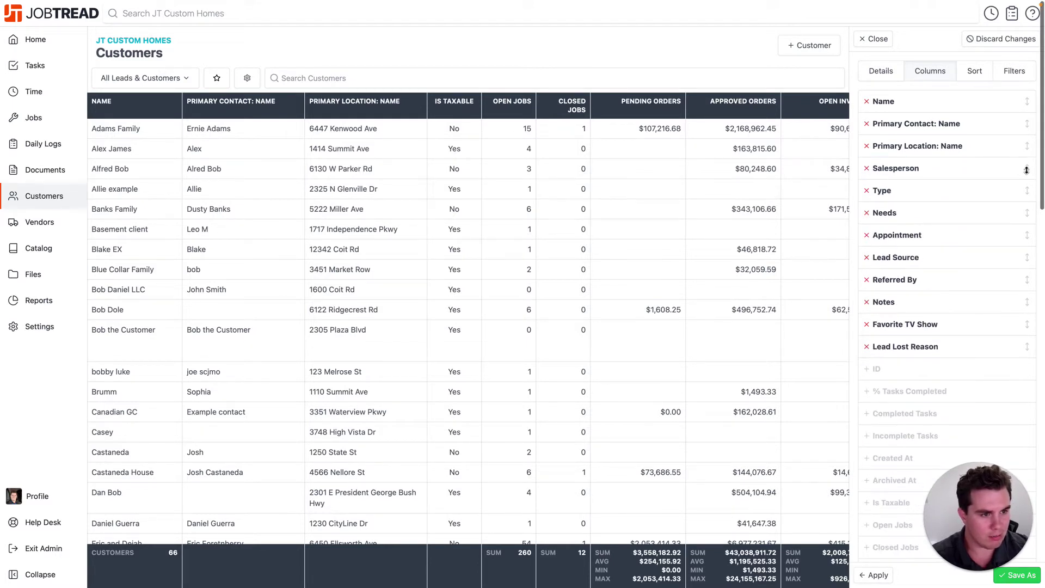
Step: Move Salesperson first and remove Type, Needs, Lead Source, Referred By, Favorite TV Show, Lead Lost Reason
left_click_drag(1026, 164, 1026, 92)
left_click(867, 192)
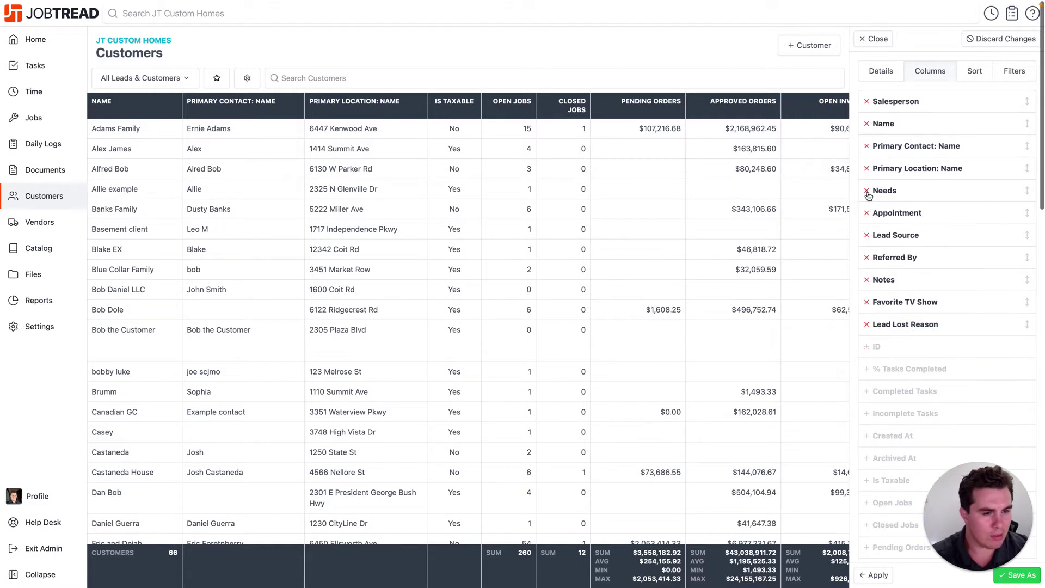
left_click(867, 192)
left_click(867, 212)
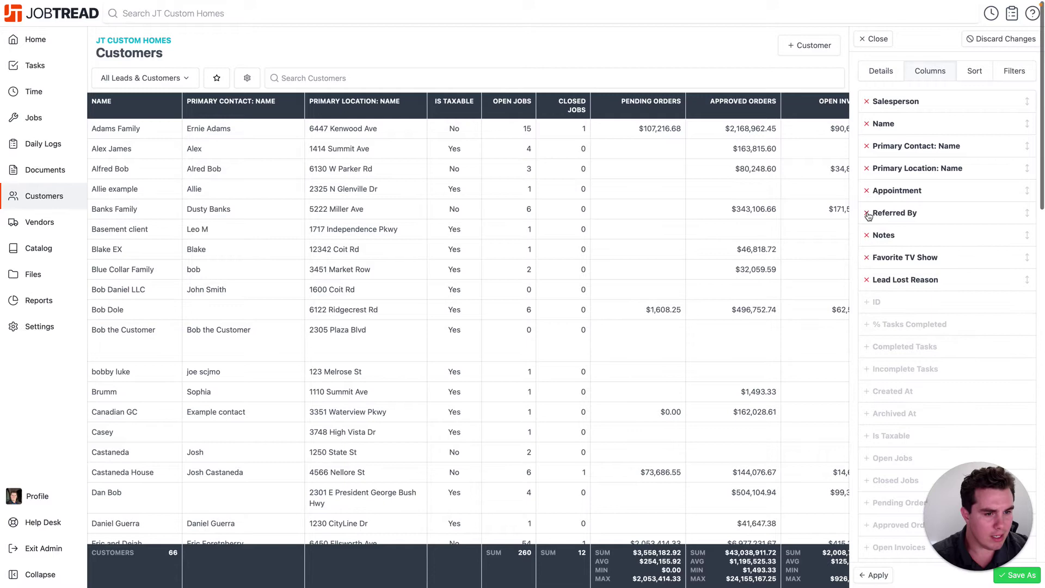
left_click(867, 212)
left_click(867, 235)
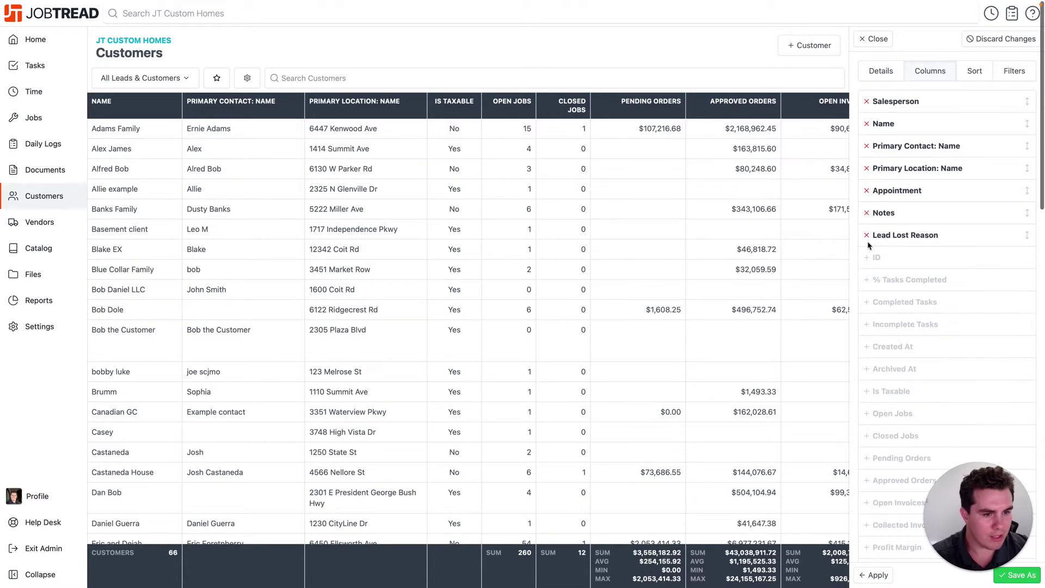
left_click(867, 236)
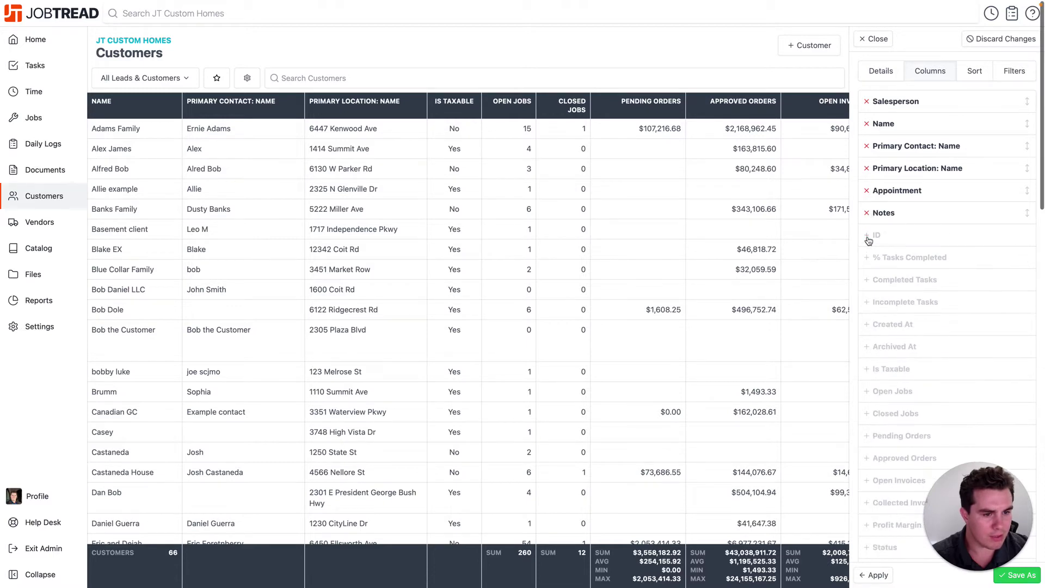
Step: Save these columns as a new view named 'My Upcoming Appointments'
left_click(1018, 575)
type("My Upcoming")
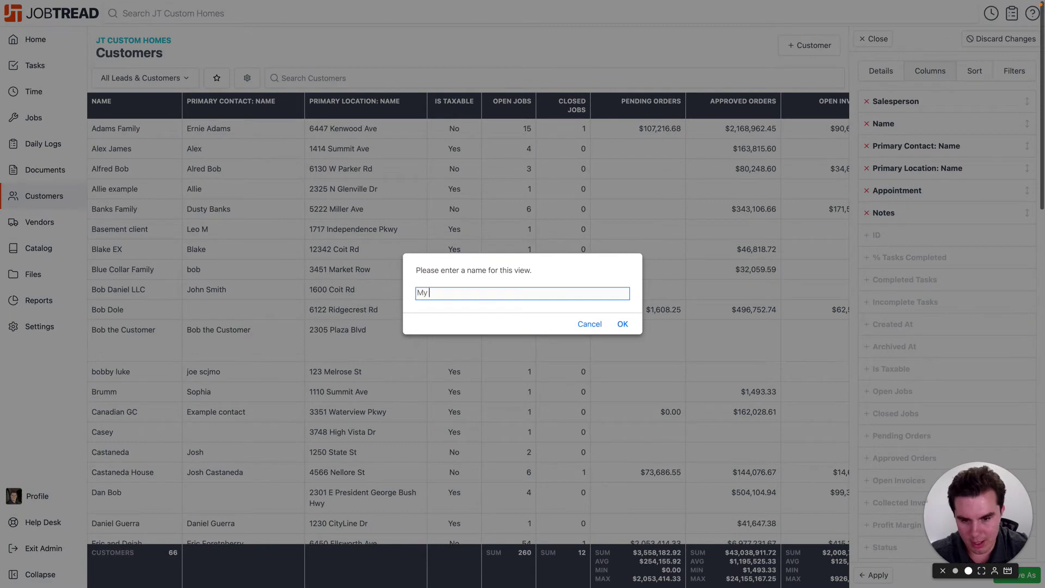
key("BackSpace")
key("BackSpace")
key("BackSpace")
key("BackSpace")
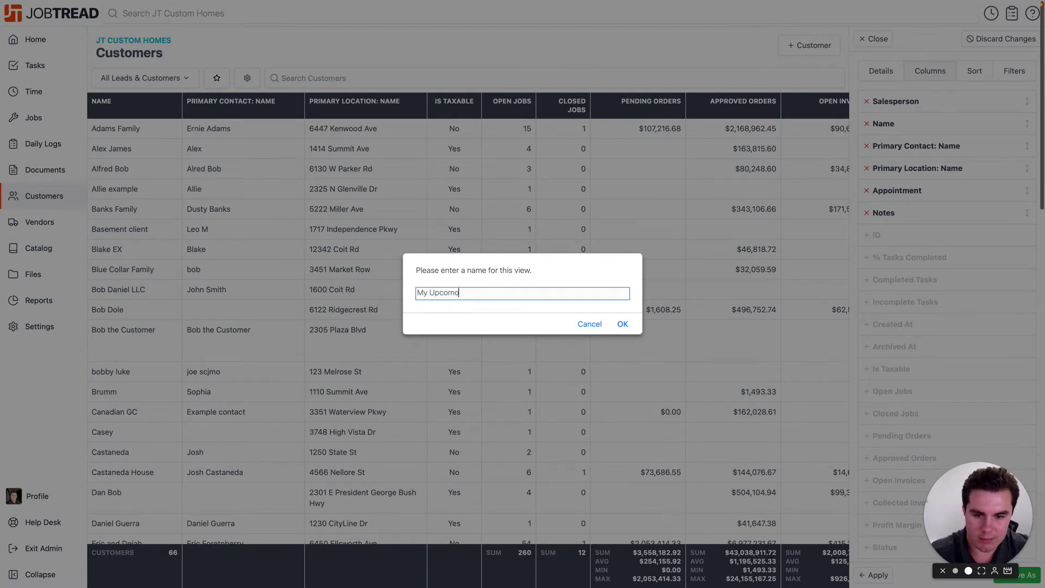
type("ming Apppointments")
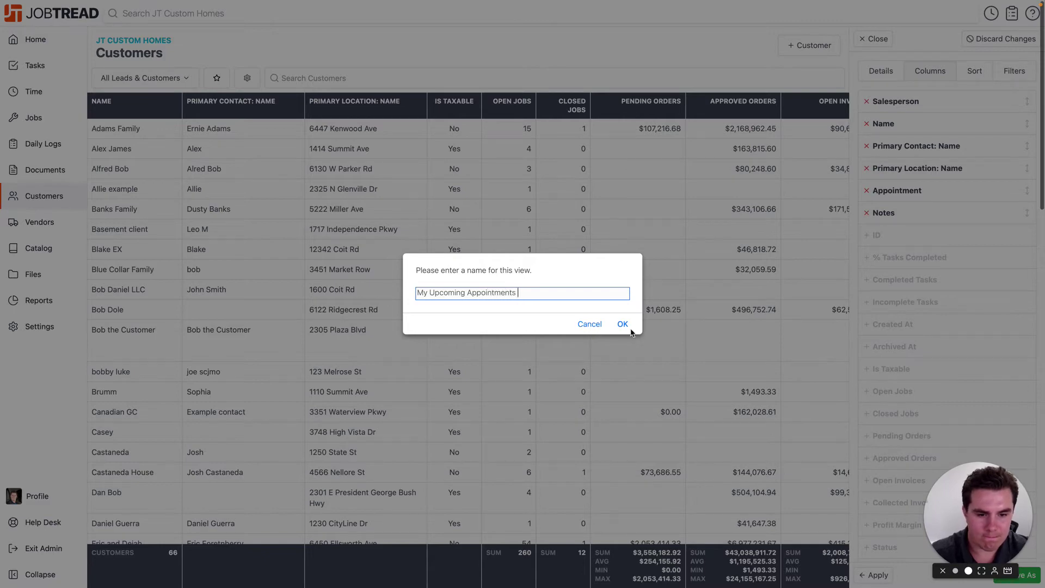
left_click(624, 326)
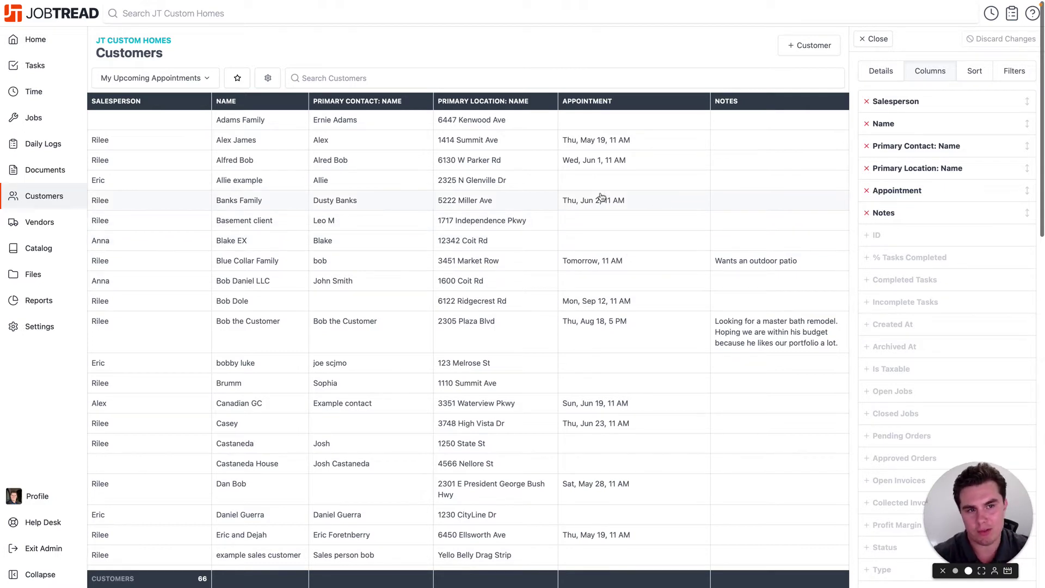
Step: Add a second filter so the view shows only customers whose Salesperson is Rilee
left_click(1033, 80)
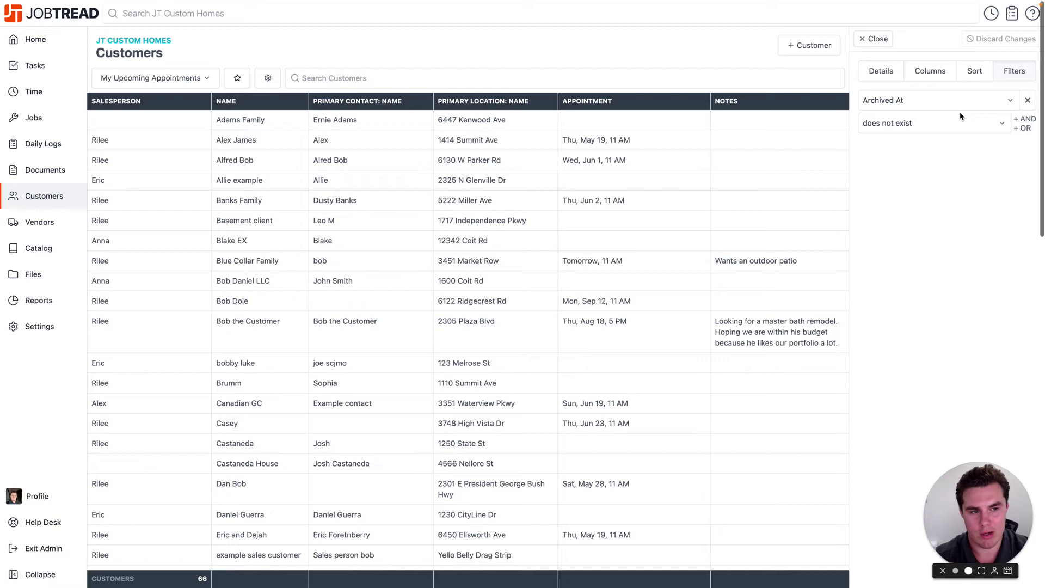
left_click(1025, 120)
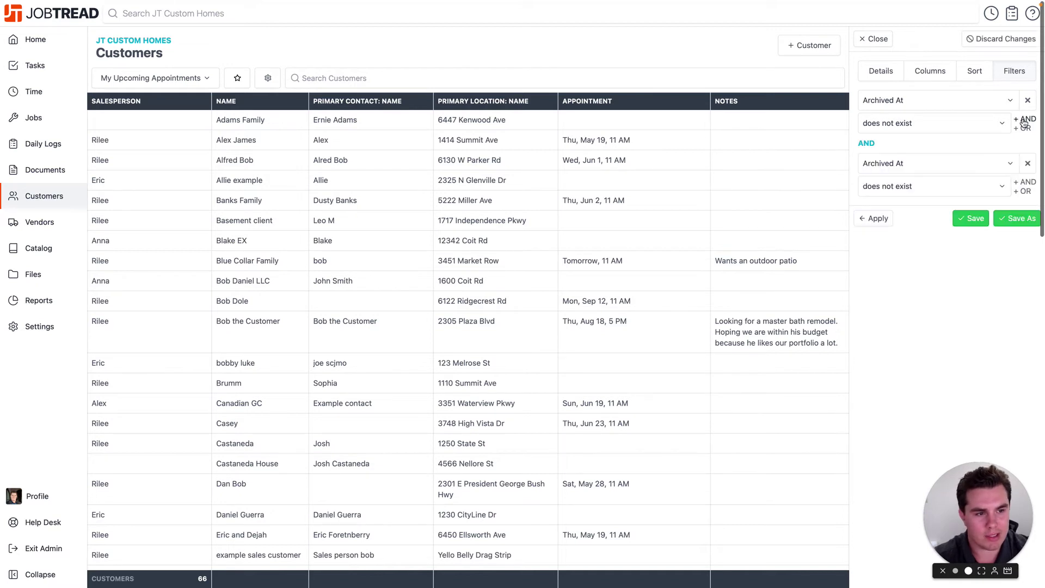
left_click(956, 161)
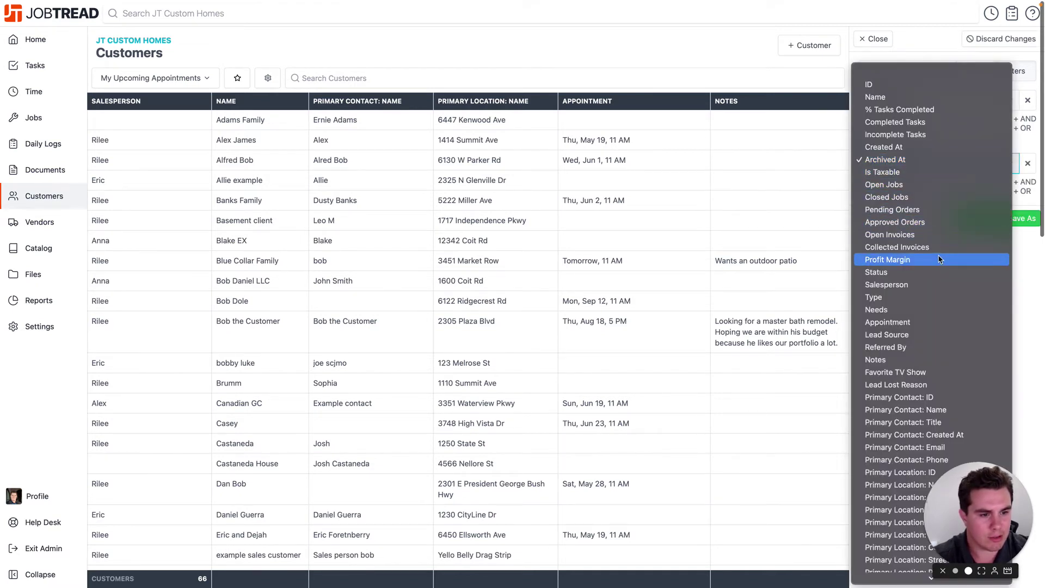
key("Escape")
left_click(930, 188)
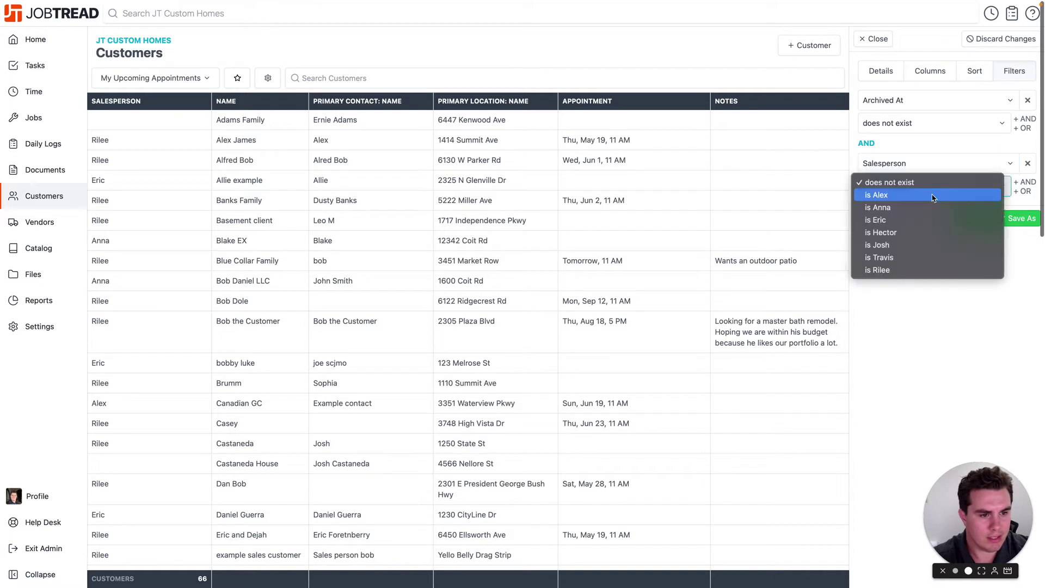
left_click(919, 275)
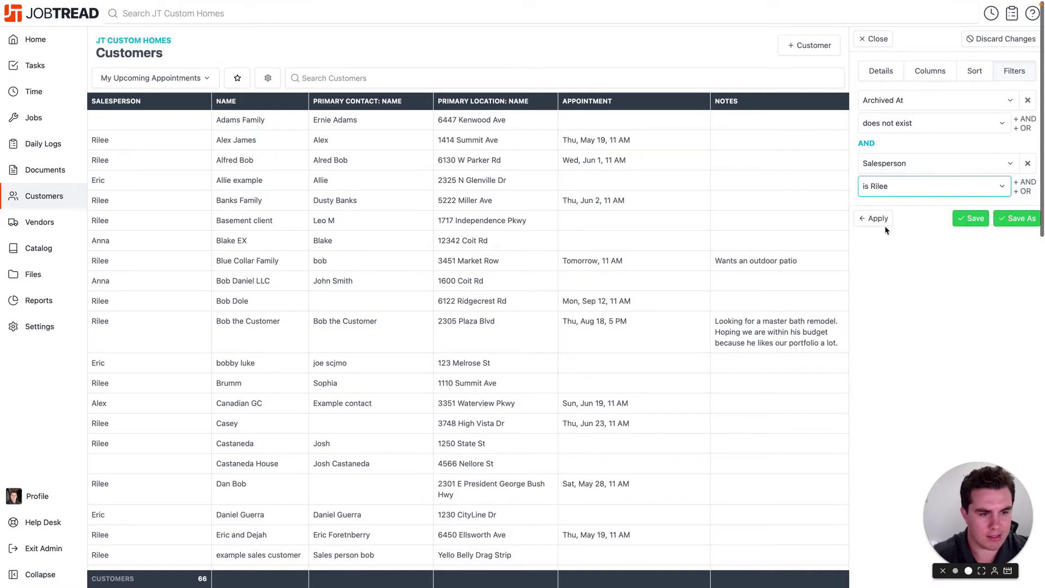
left_click(883, 227)
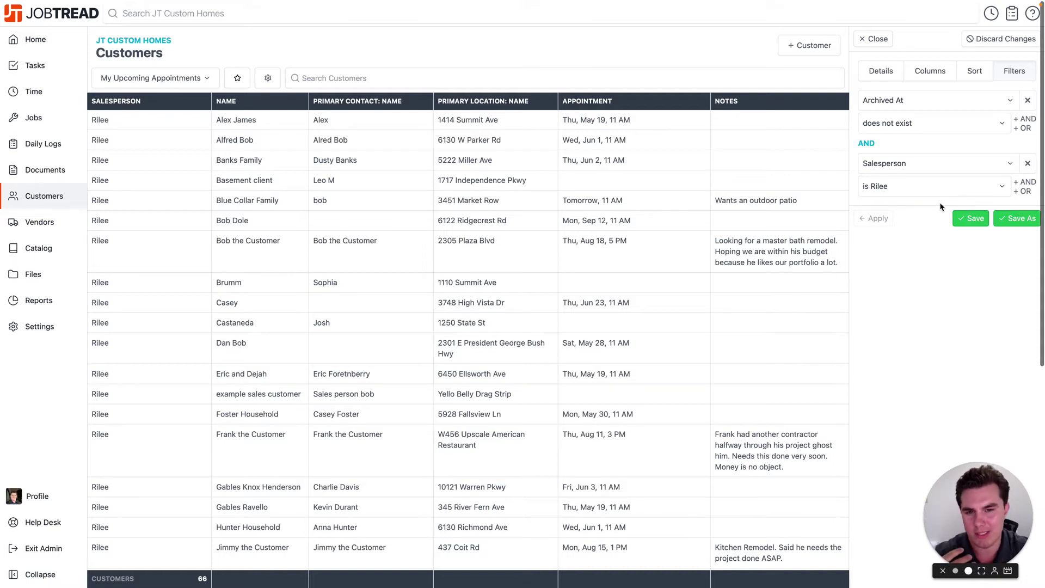
Step: Add an AND filter for Appointment is after 1 days ago and save the view
left_click(1025, 182)
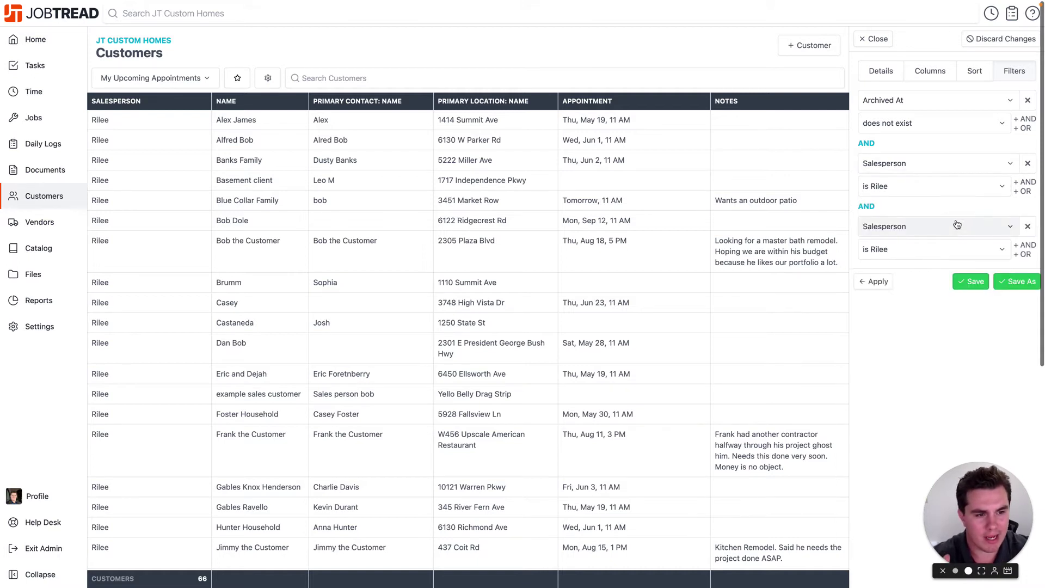
left_click(951, 227)
left_click(945, 260)
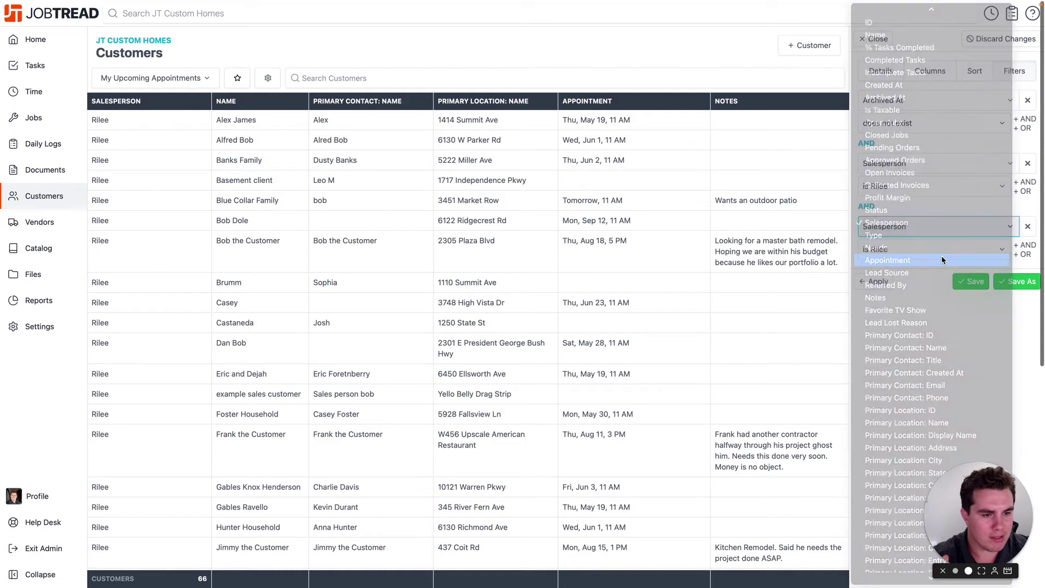
left_click(902, 252)
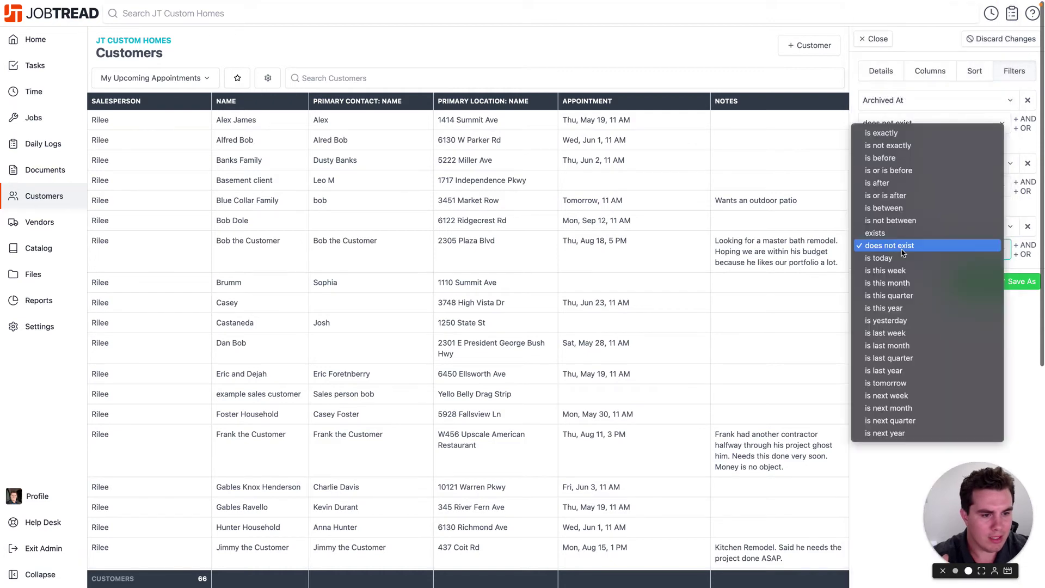
left_click(937, 182)
left_click(921, 279)
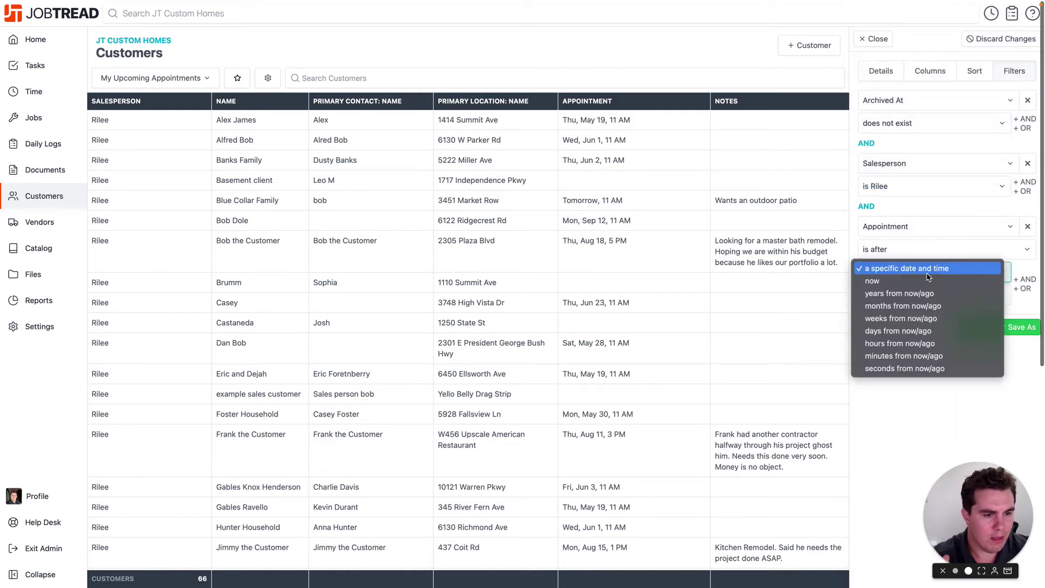
left_click(917, 332)
left_click(965, 274)
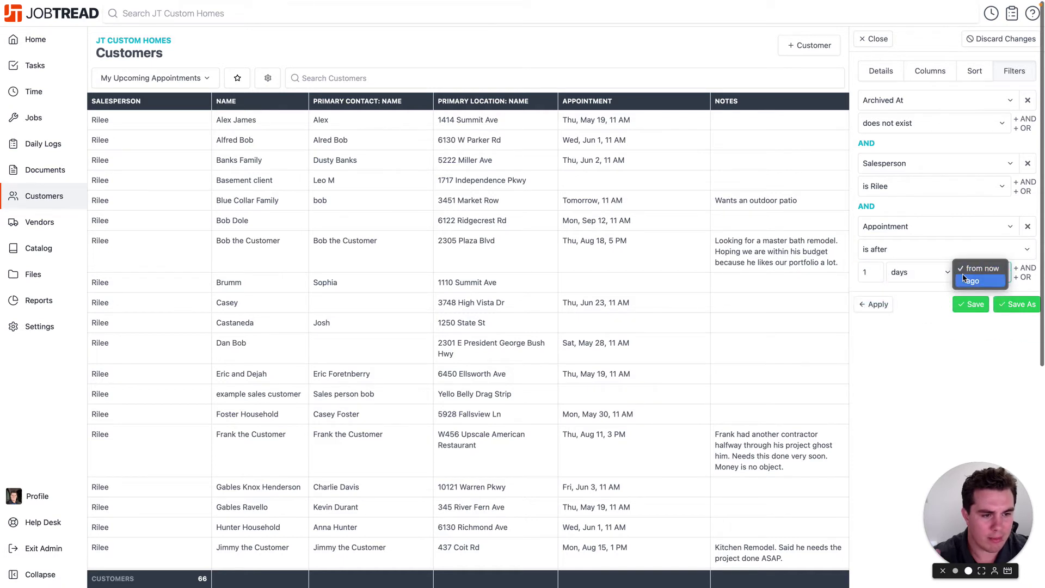
left_click(963, 278)
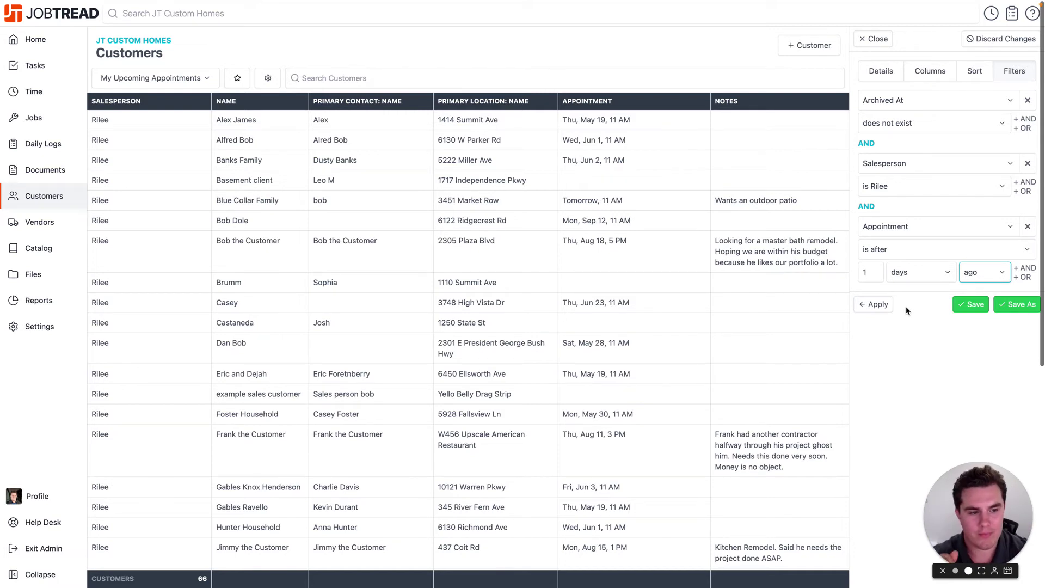
left_click(971, 304)
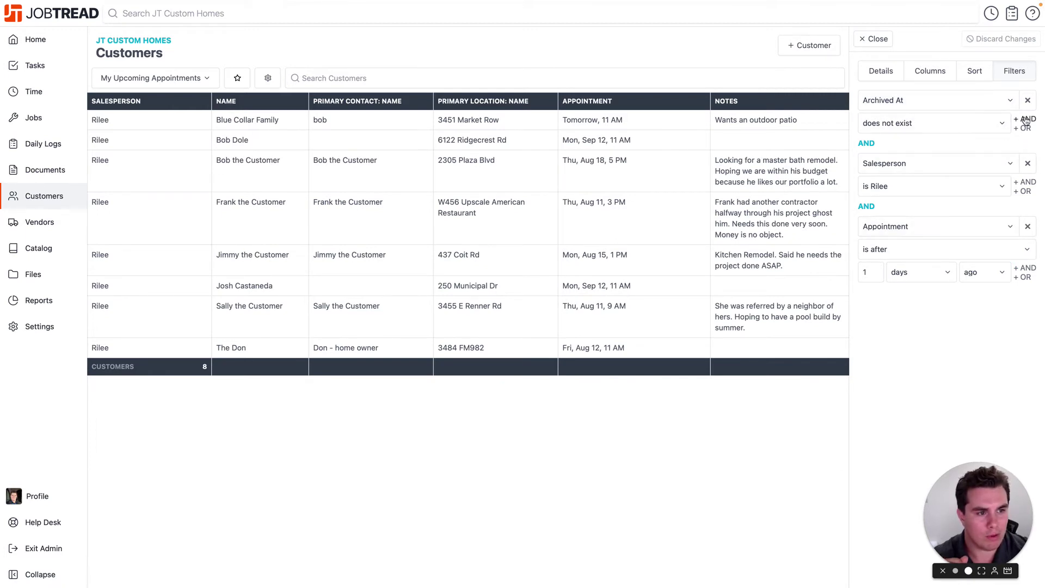
Step: Add an AND filter for Open Jobs is less than 1 and save the view
left_click(1027, 269)
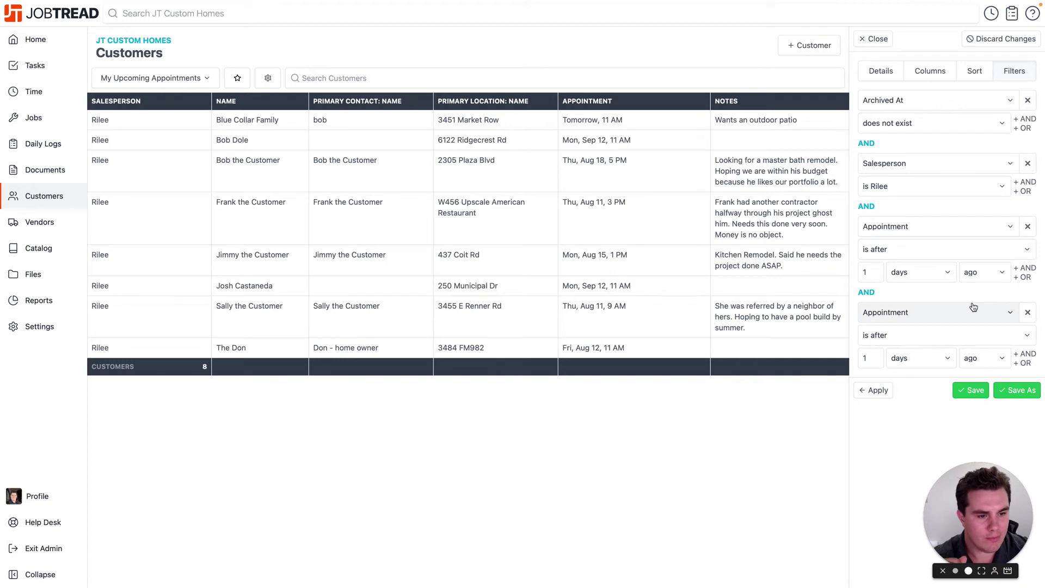
left_click(973, 308)
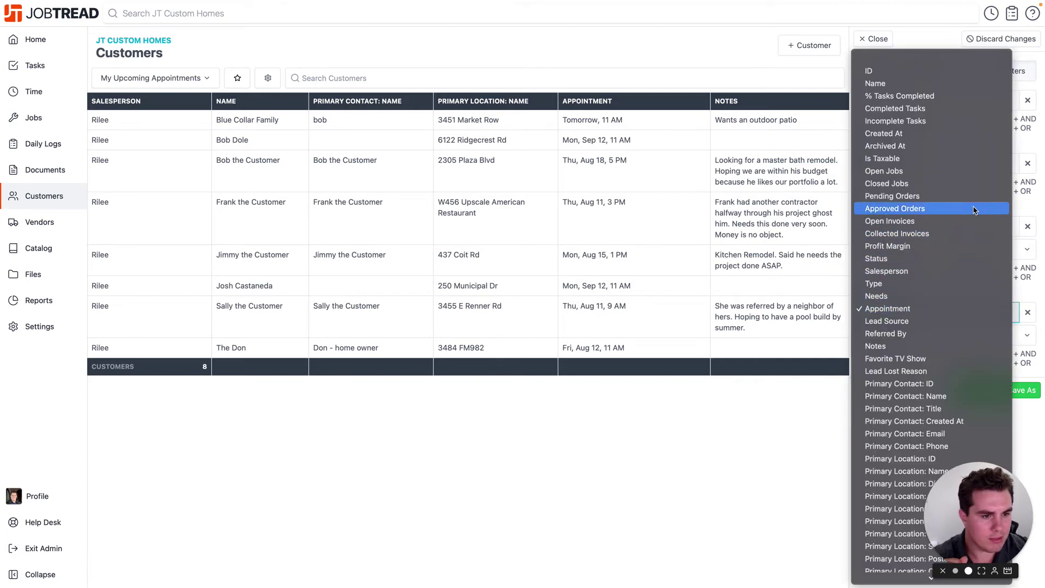
left_click(972, 171)
left_click(932, 333)
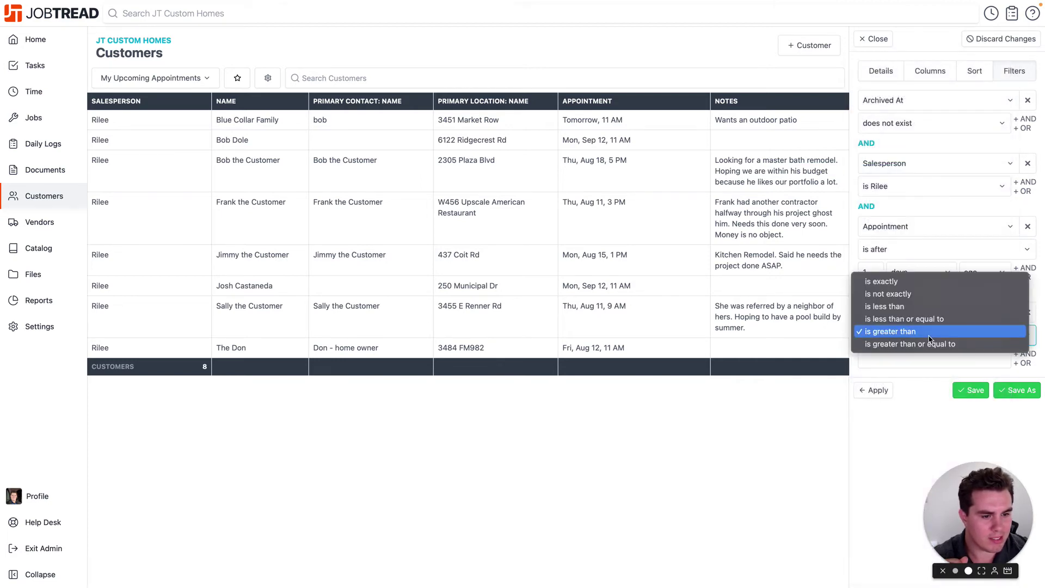
left_click(940, 308)
left_click(938, 358)
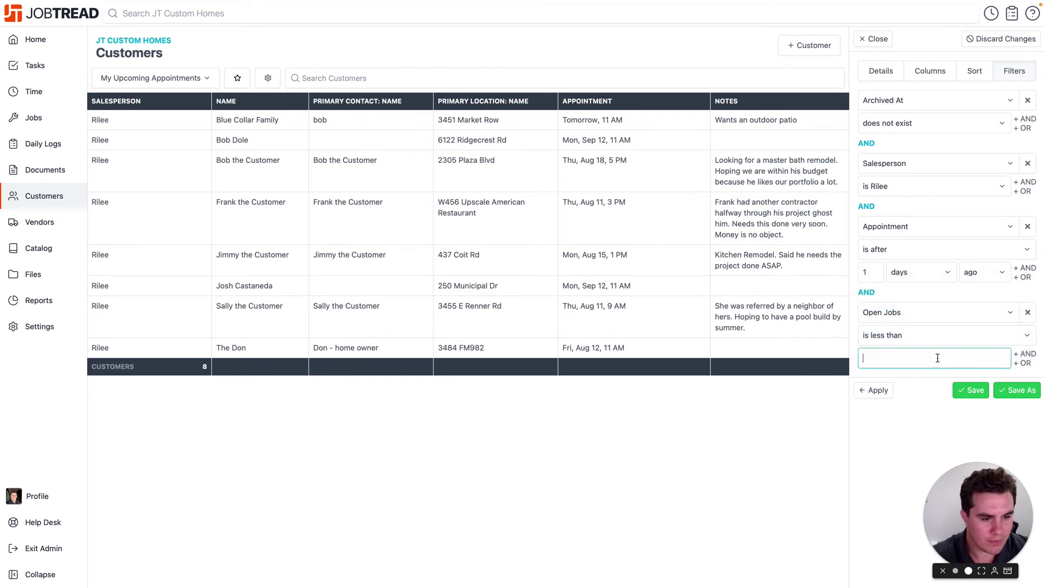
type("1")
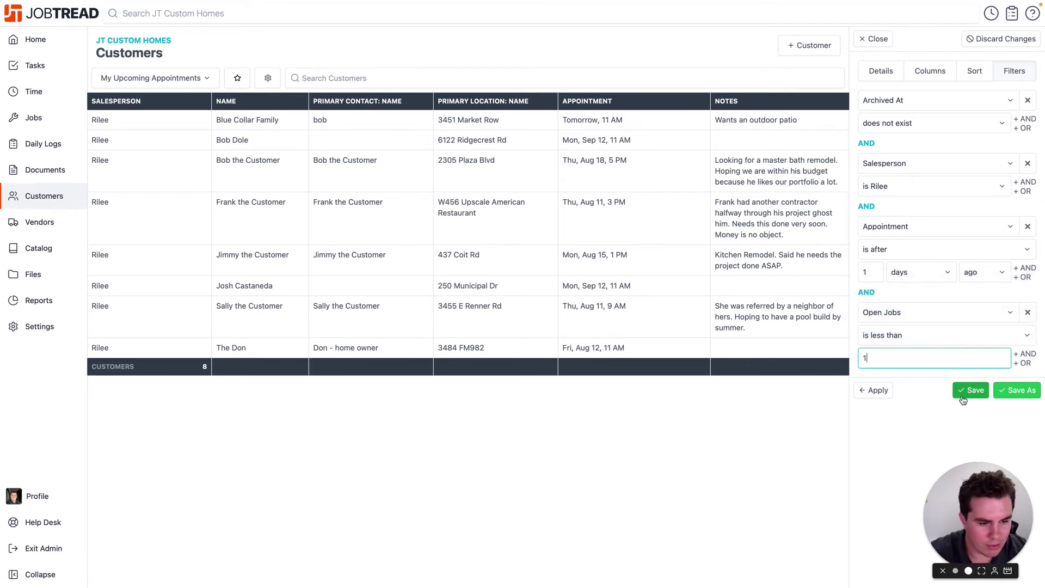
left_click(971, 390)
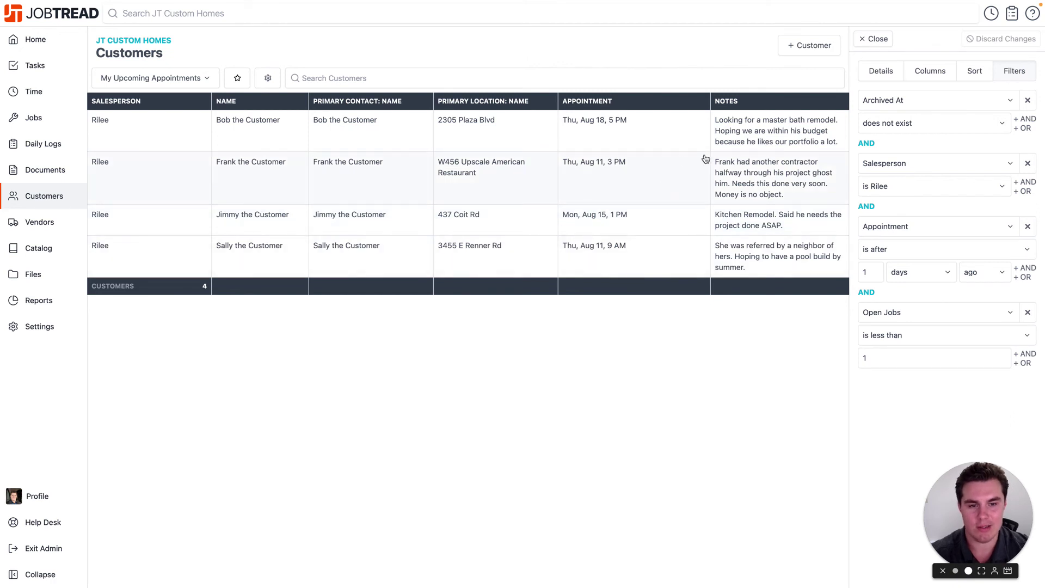
Step: Replace the Name sort with an ascending Appointment sort, earliest first
left_click(975, 80)
left_click(866, 101)
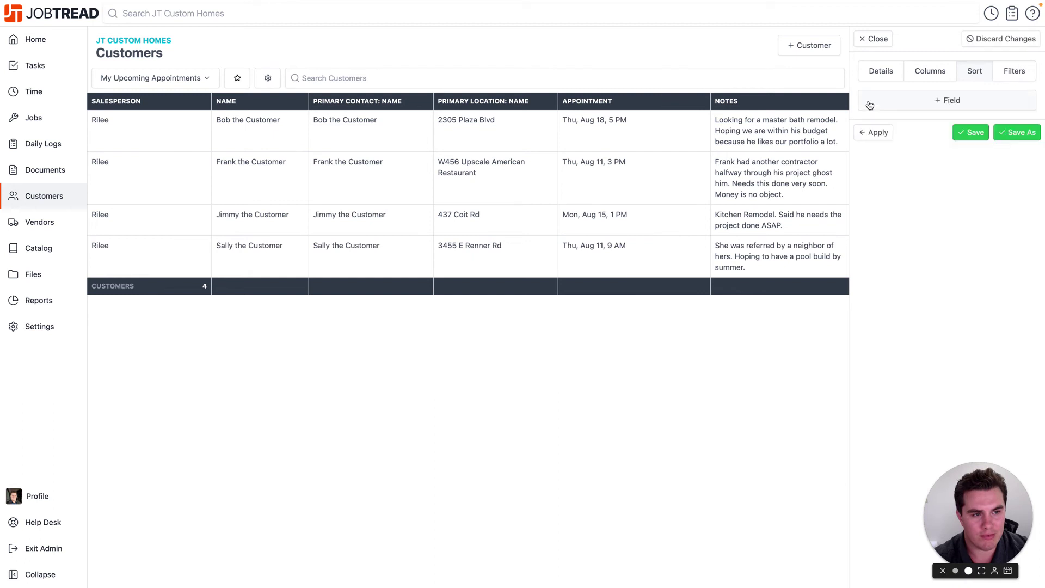
left_click(947, 102)
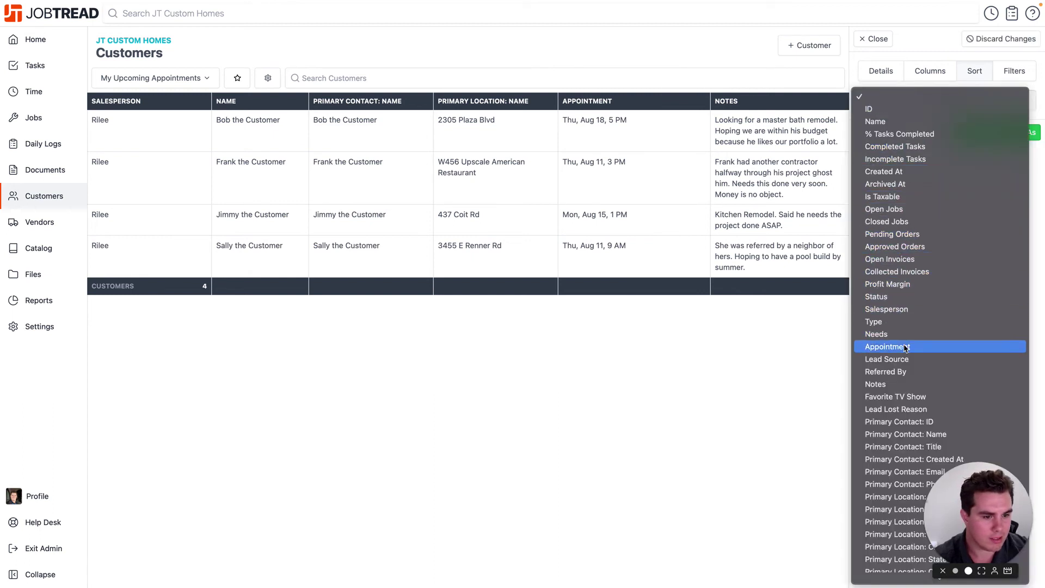
left_click(882, 347)
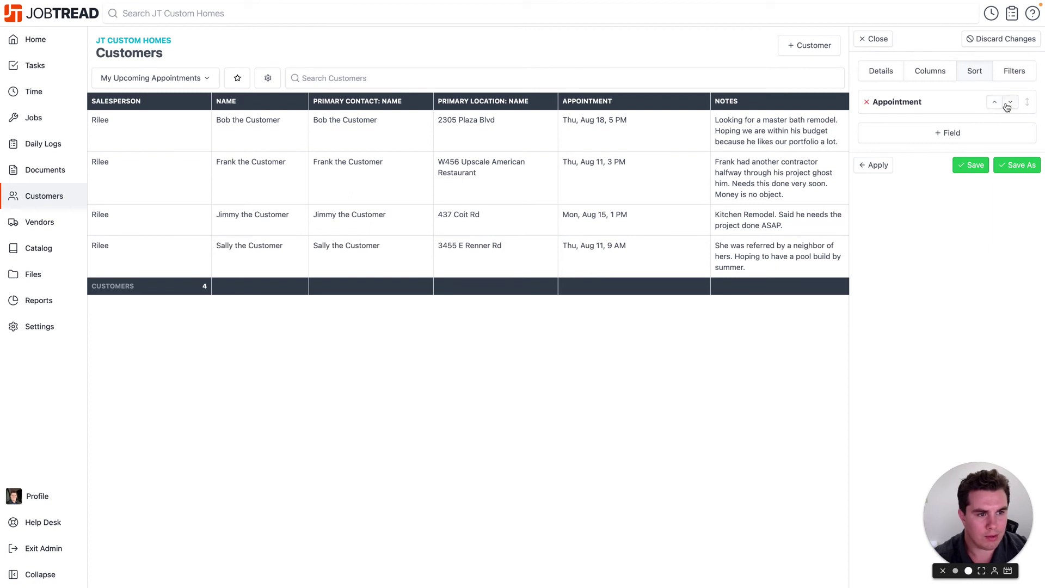
left_click(876, 166)
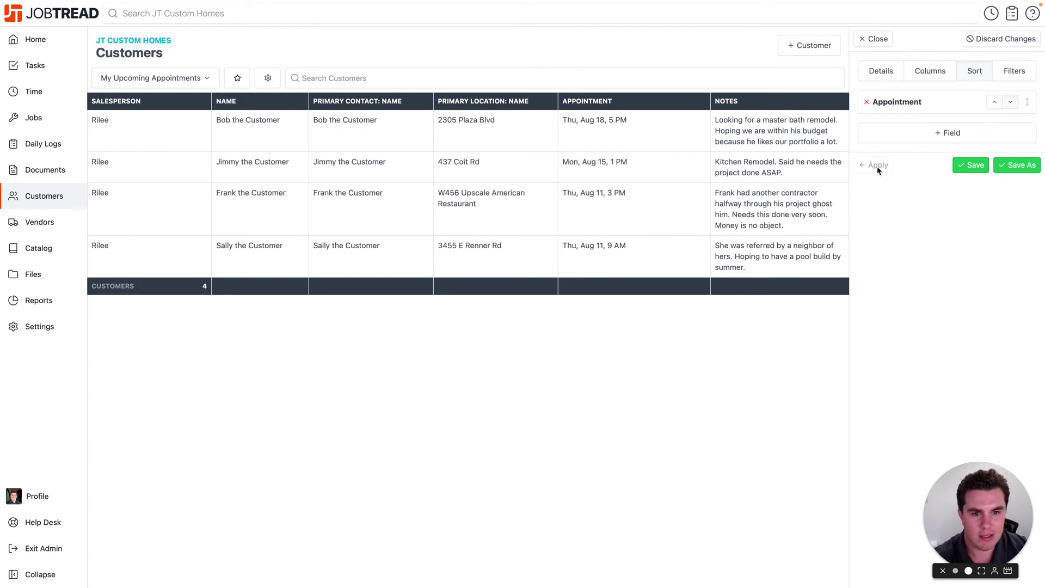
left_click(995, 102)
left_click(876, 165)
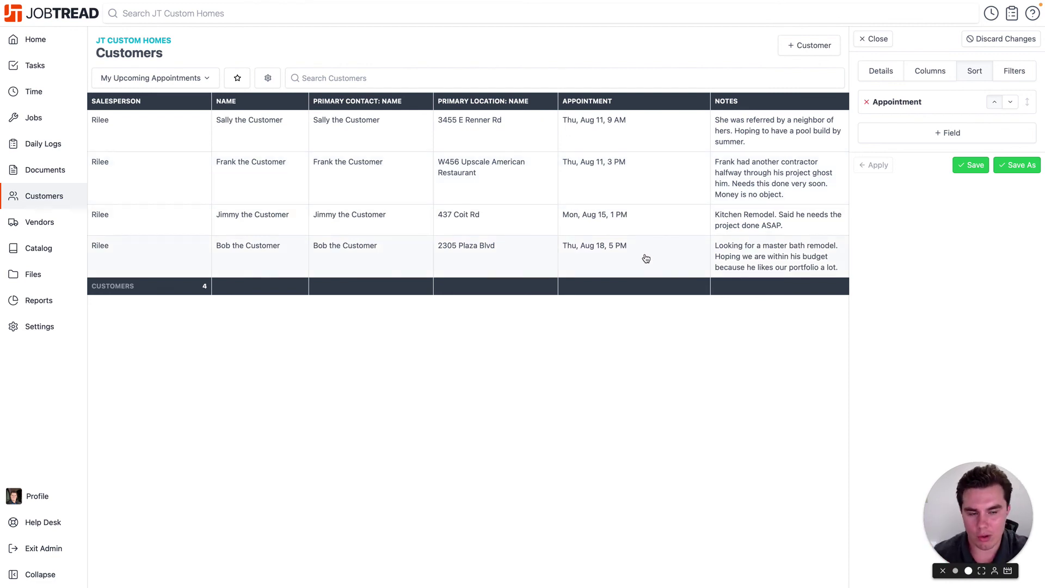
Step: Save the ascending Appointment sort to the My Upcoming Appointments view
left_click(971, 165)
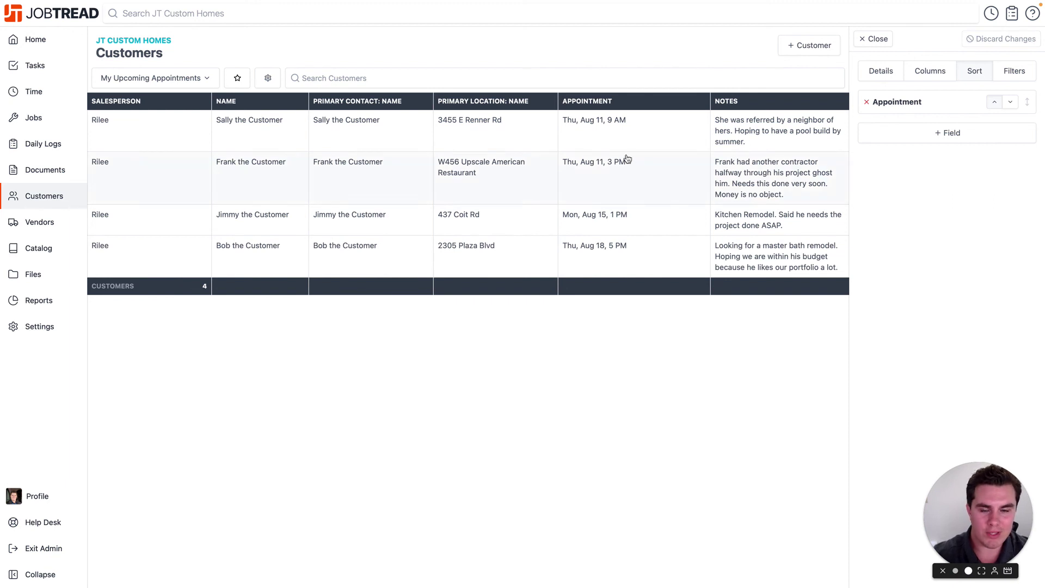